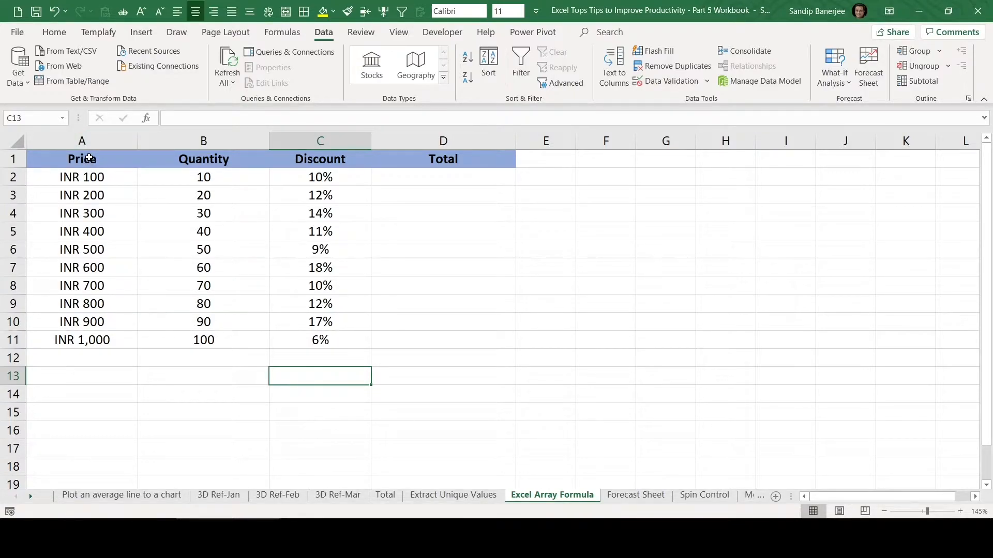
- Review the Price, Quantity and Discount columns of the table
{"action": "left_click_drag", "start_coordinate": [83, 176], "coordinate": [80, 347]}
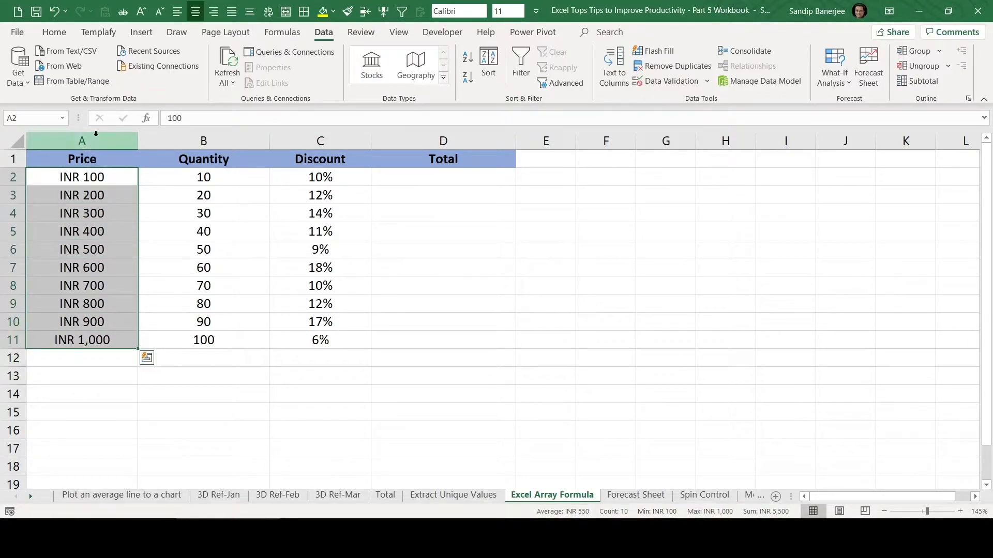
{"action": "left_click_drag", "start_coordinate": [79, 159], "coordinate": [88, 345]}
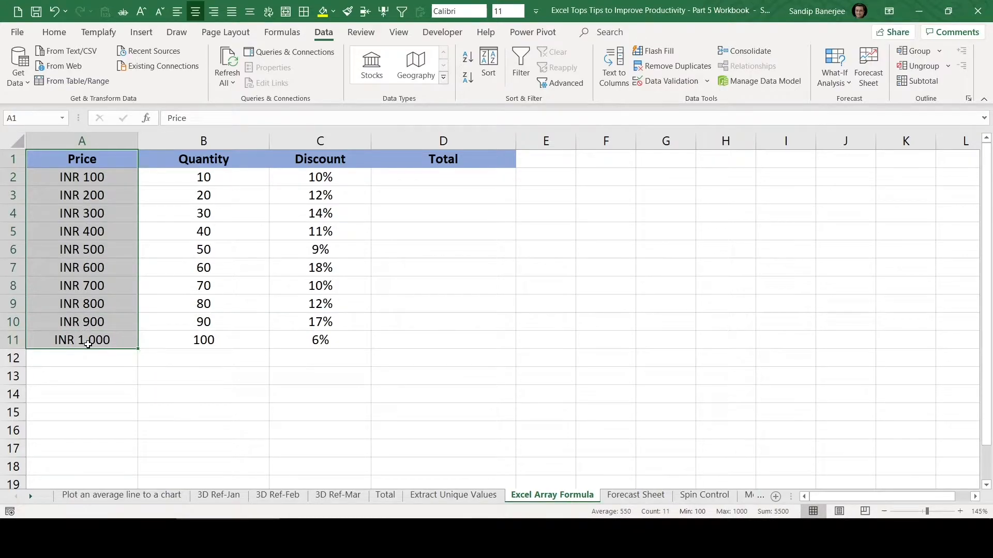
{"action": "left_click_drag", "start_coordinate": [191, 158], "coordinate": [188, 339]}
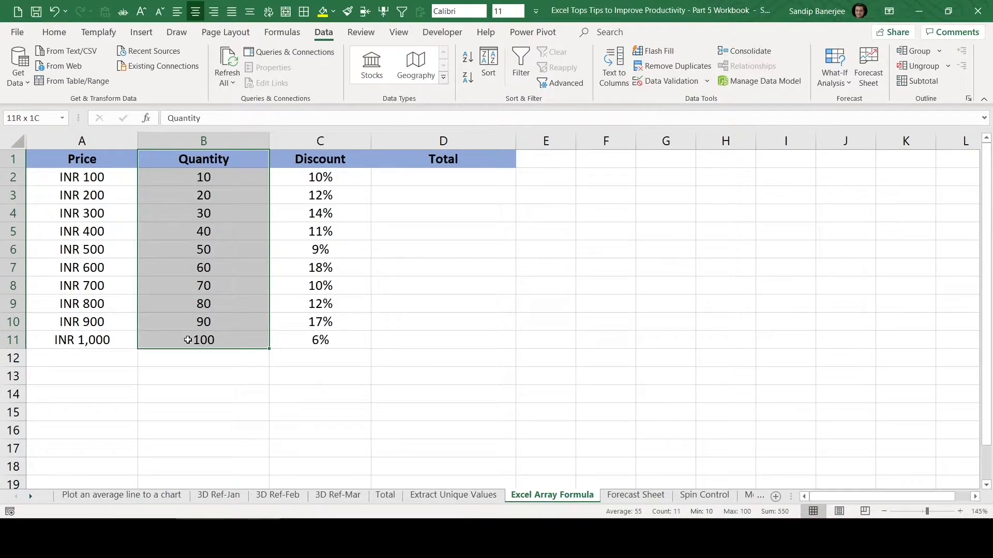
{"action": "left_click_drag", "start_coordinate": [326, 160], "coordinate": [323, 336]}
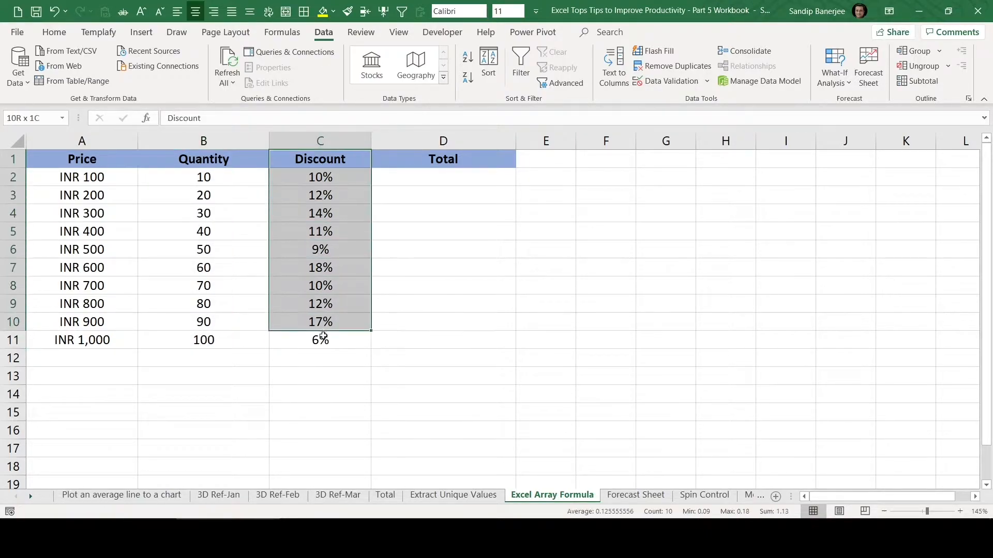
{"action": "left_click", "coordinate": [629, 252]}
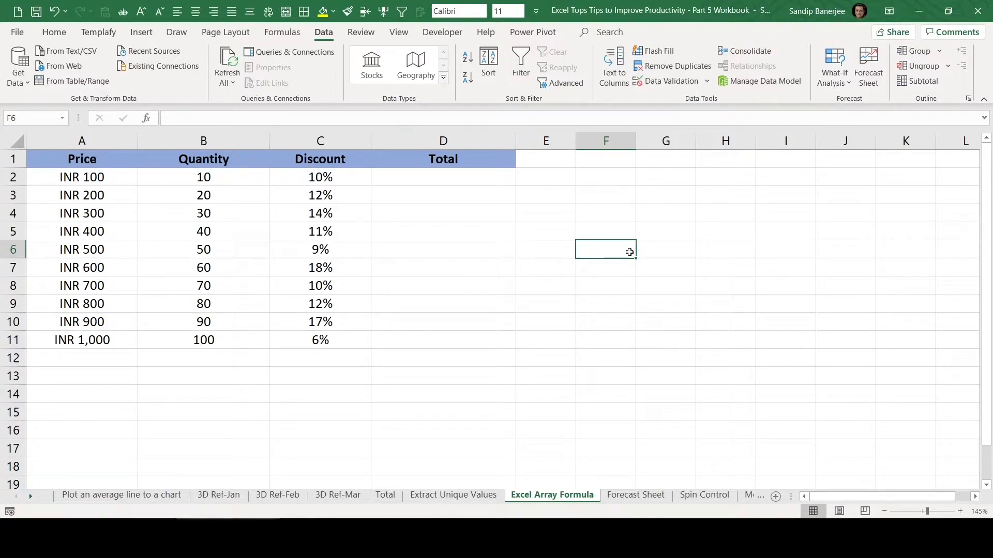
- Begin the Total formula in D2 with price times quantity over all rows, as =((A2:A11)*(B2:B11))
{"action": "left_click", "coordinate": [434, 179]}
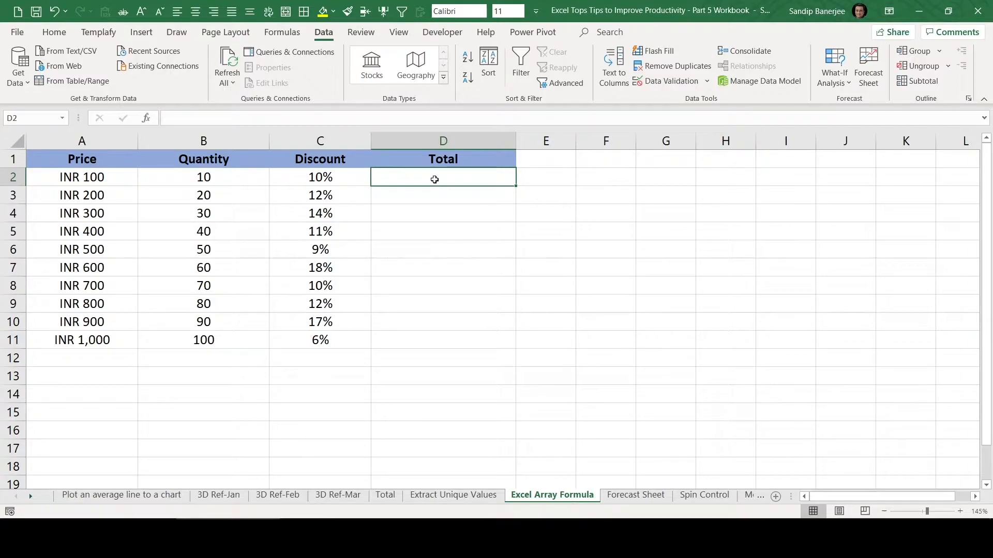
{"action": "type", "text": "="}
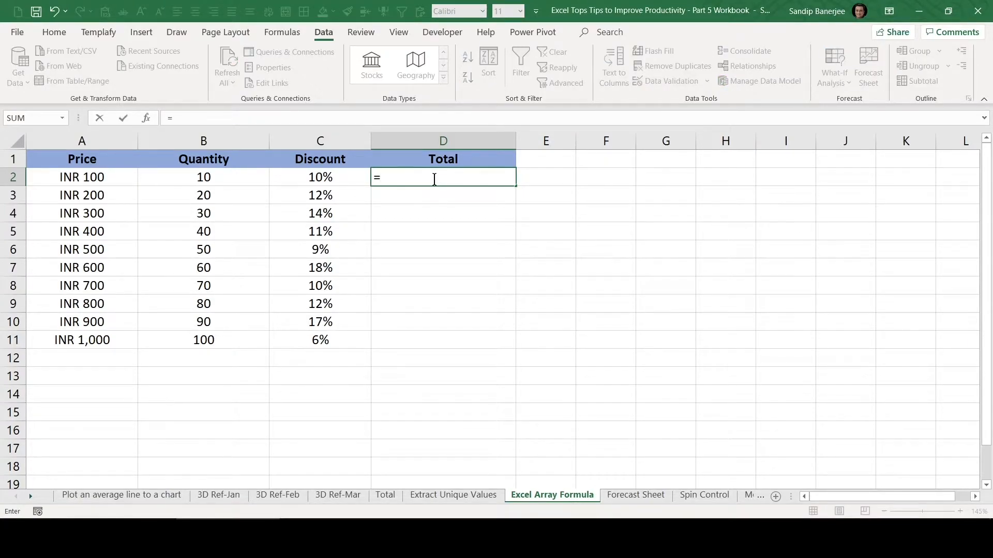
{"action": "type", "text": "("}
{"action": "left_click", "coordinate": [80, 176]}
{"action": "left_click_drag", "start_coordinate": [80, 175], "coordinate": [87, 343]}
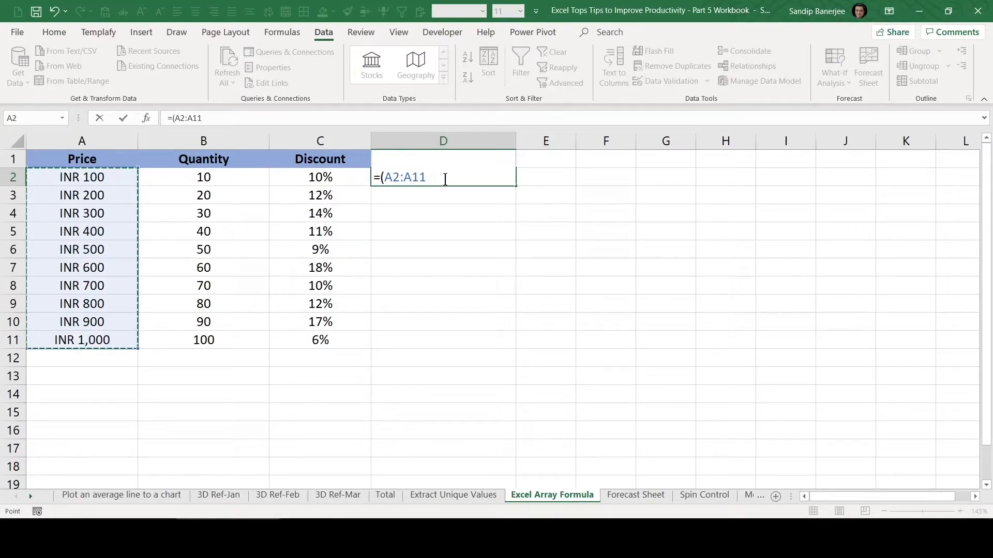
{"action": "type", "text": ")*"}
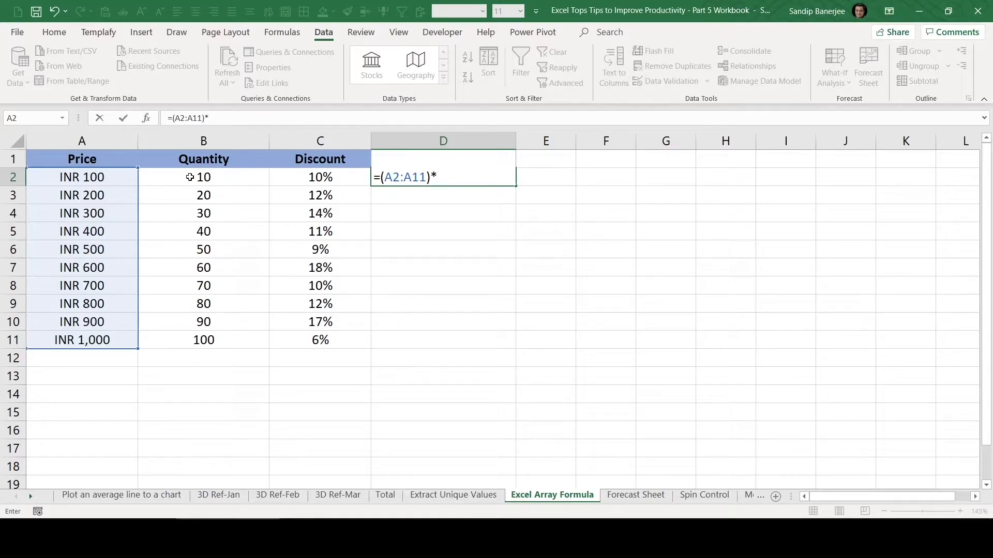
{"action": "left_click_drag", "start_coordinate": [190, 176], "coordinate": [185, 344]}
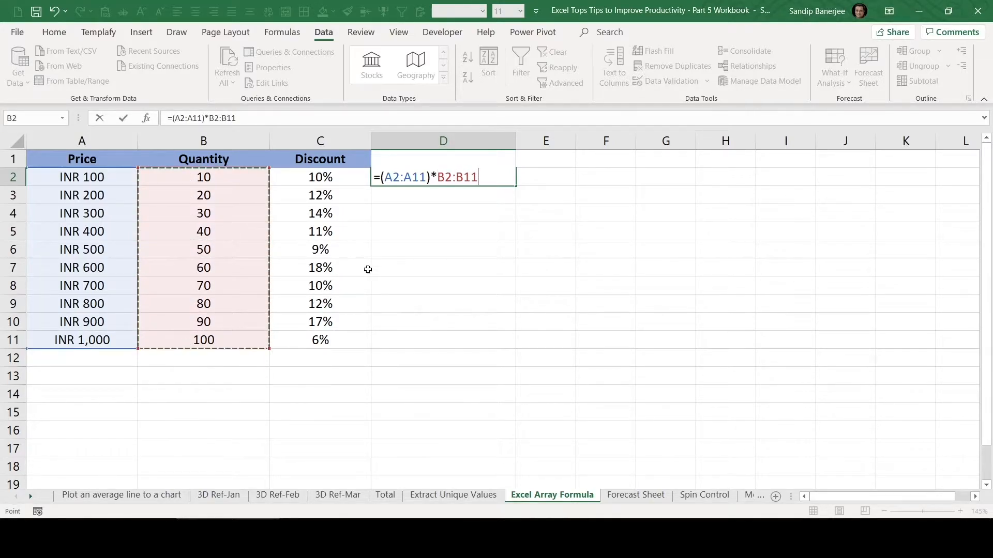
{"action": "left_click", "coordinate": [439, 176]}
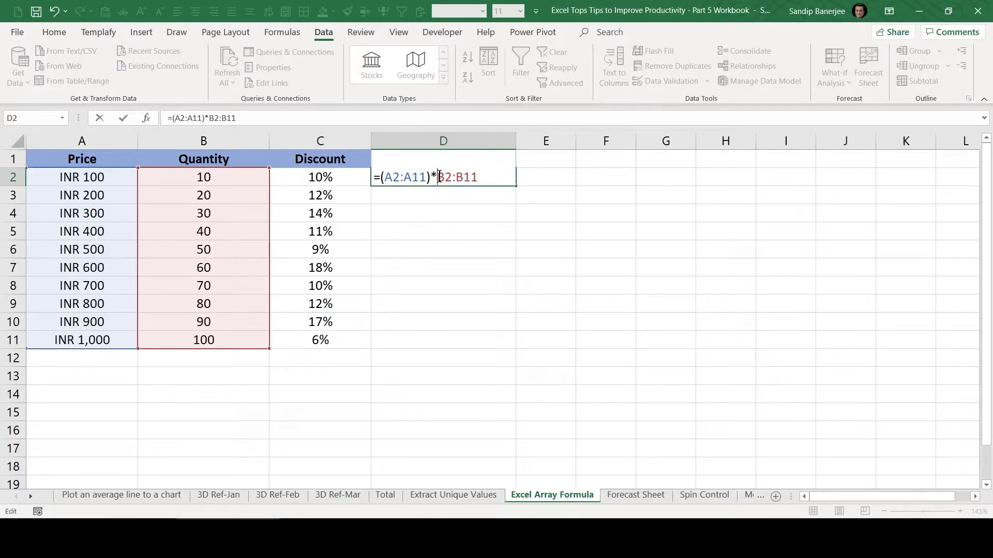
{"action": "type", "text": "("}
{"action": "left_click", "coordinate": [485, 179]}
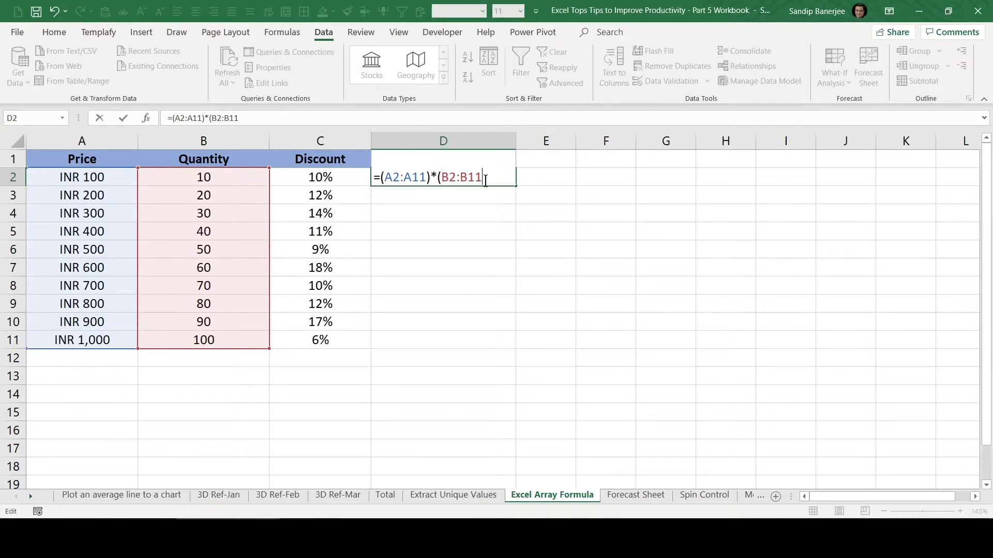
{"action": "type", "text": ")"}
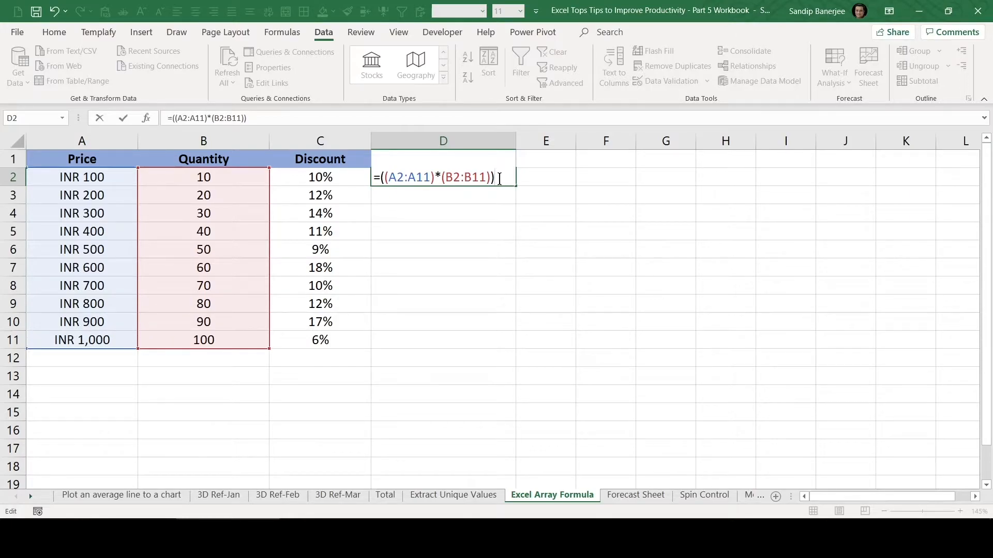
- Subtract the discount amount by appending -((A2:A11)*(B2:B11)*(C2:C11)) to the D2 formula and enter it as an array formula
{"action": "type", "text": "-"}
{"action": "type", "text": "(("}
{"action": "left_click", "coordinate": [94, 176]}
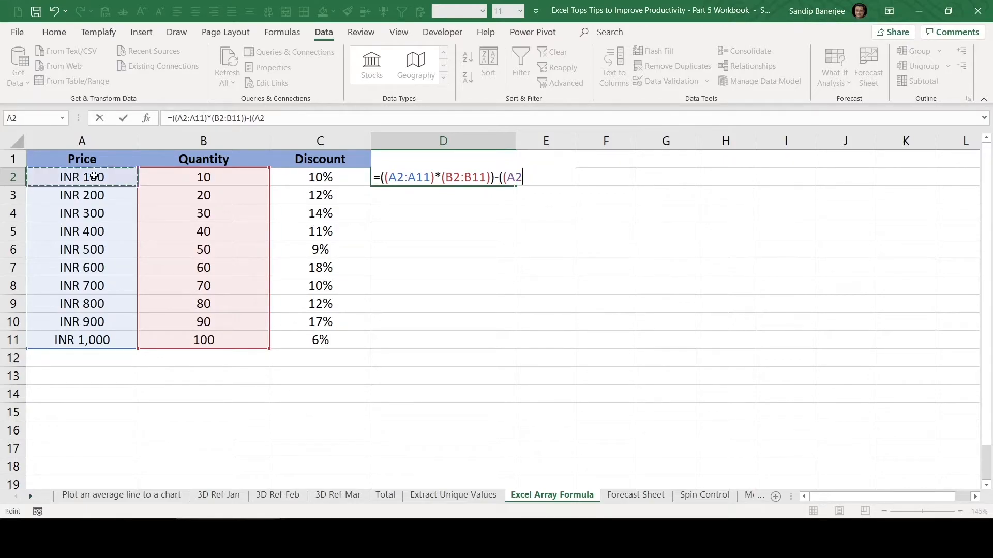
{"action": "left_click_drag", "start_coordinate": [94, 177], "coordinate": [90, 341]}
{"action": "type", "text": ")"}
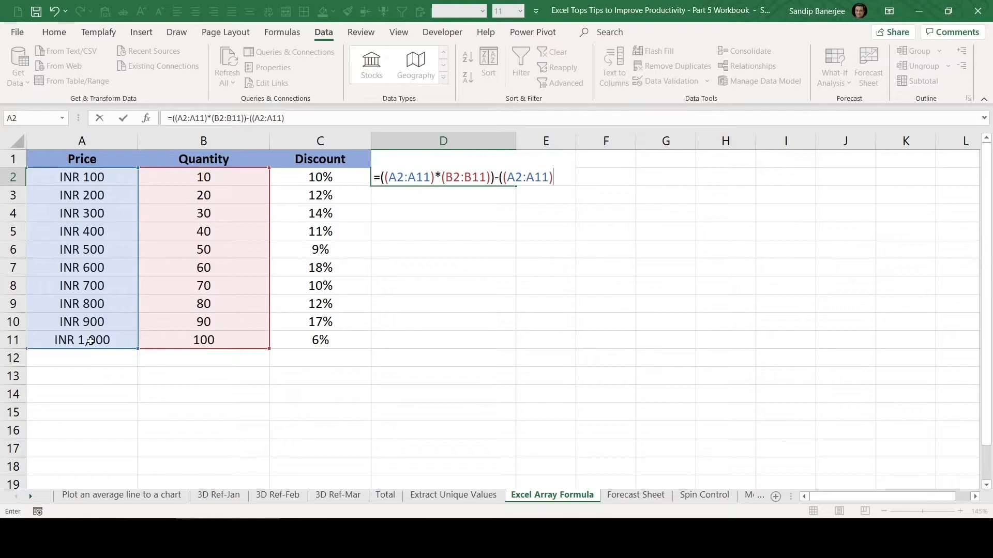
{"action": "type", "text": "*("}
{"action": "left_click_drag", "start_coordinate": [212, 175], "coordinate": [203, 343]}
{"action": "type", "text": ")*("}
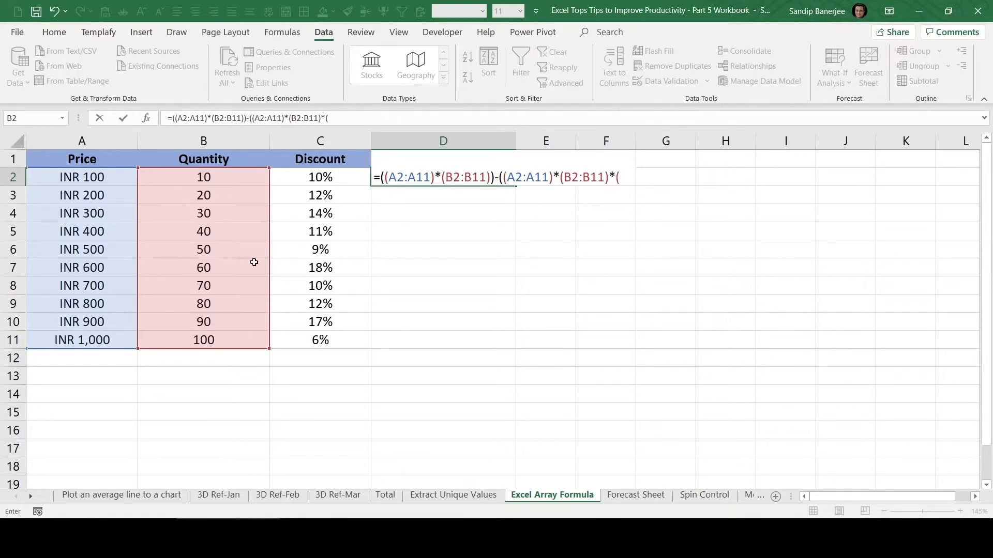
{"action": "left_click_drag", "start_coordinate": [332, 176], "coordinate": [321, 344]}
{"action": "type", "text": ")"}
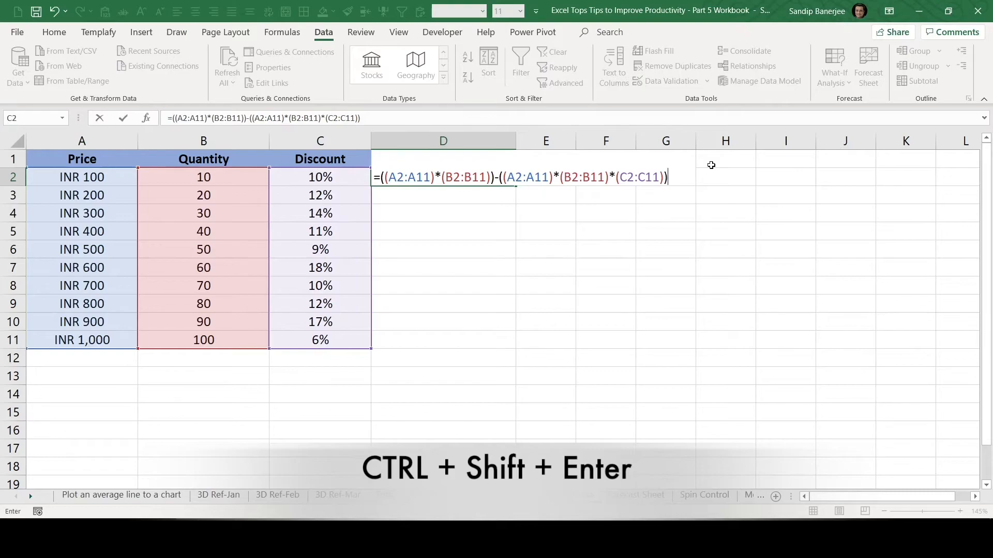
{"action": "key", "text": "ctrl+shift+Return"}
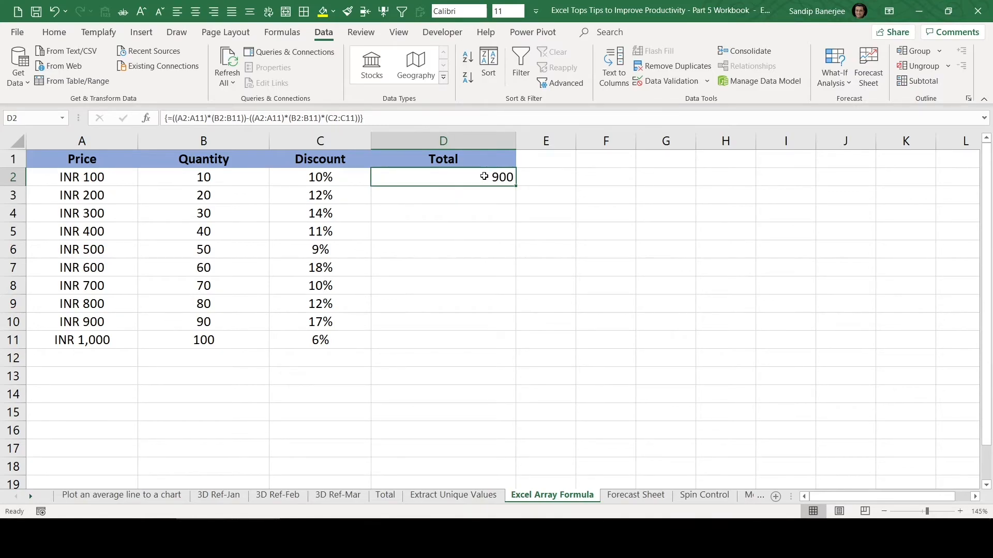
- Check the price, quantity and discount inputs in row 2, and fill the D2 array formula down through D11
{"action": "left_click", "coordinate": [74, 177]}
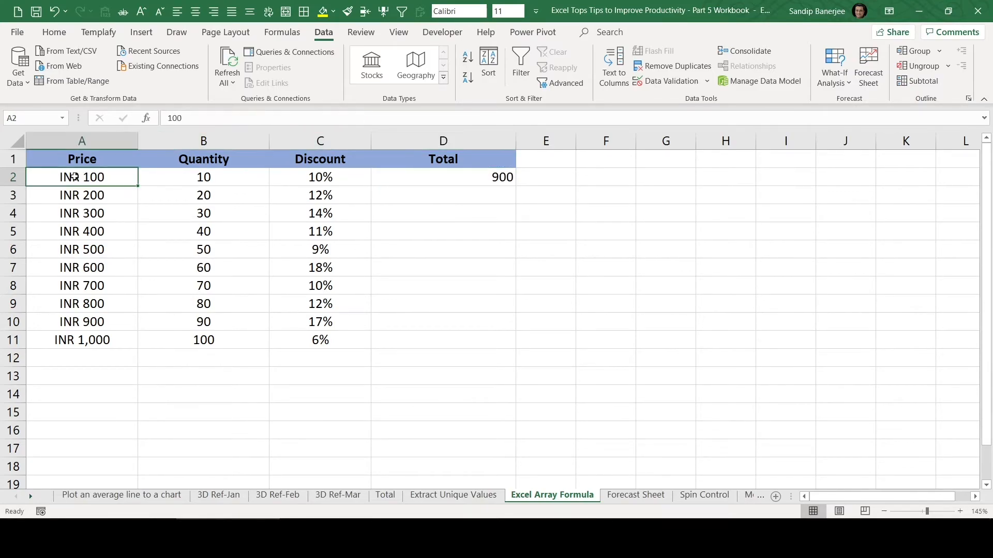
{"action": "left_click", "coordinate": [198, 177]}
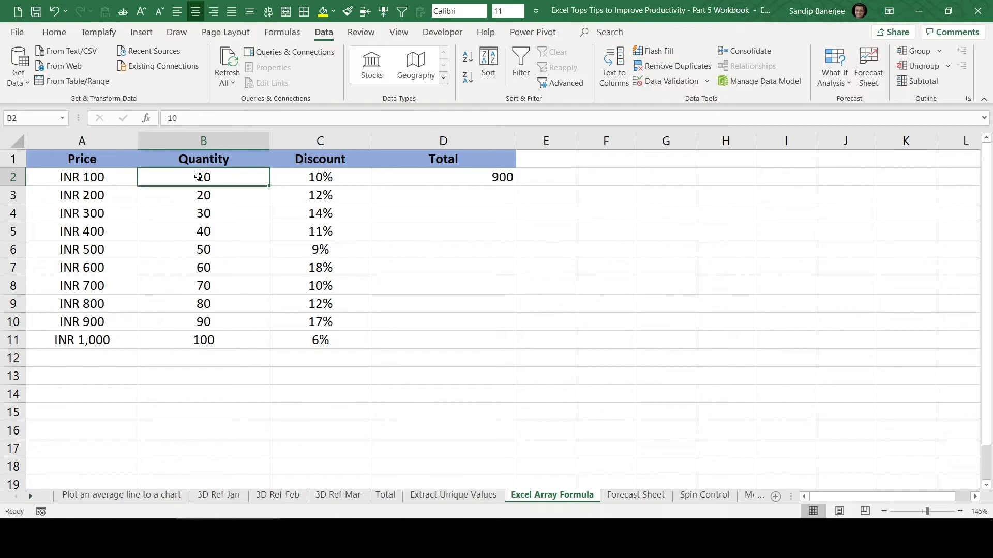
{"action": "left_click", "coordinate": [311, 177]}
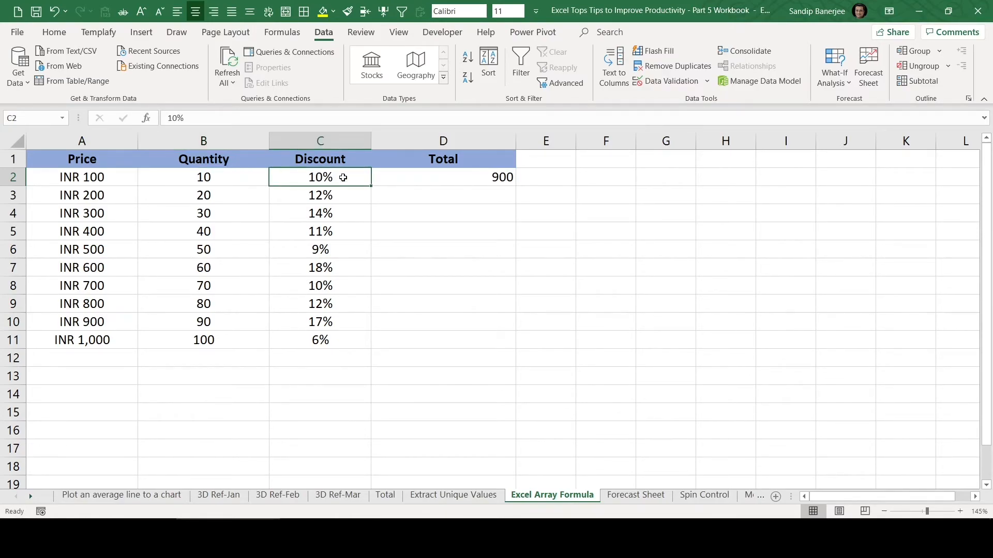
{"action": "left_click", "coordinate": [478, 179]}
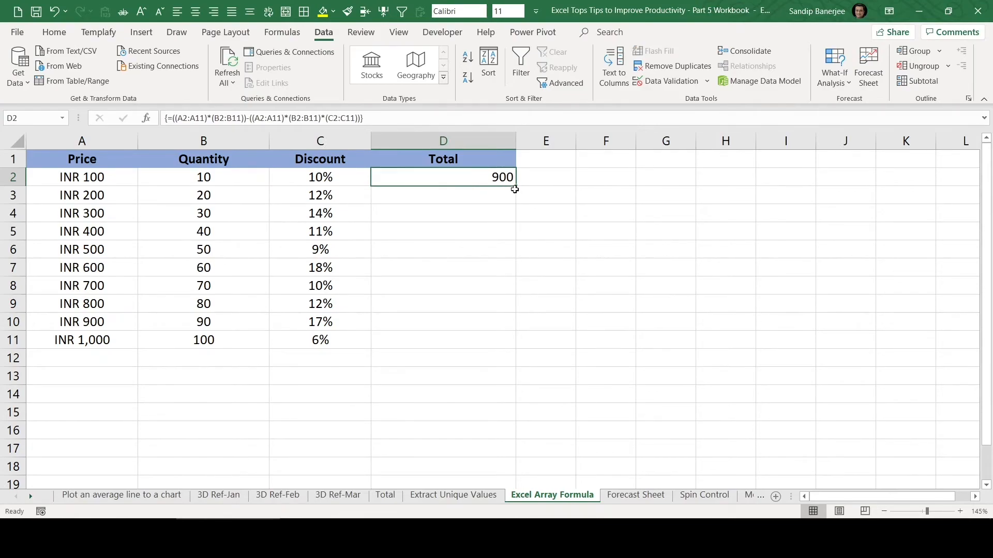
{"action": "left_click_drag", "start_coordinate": [515, 187], "coordinate": [515, 347]}
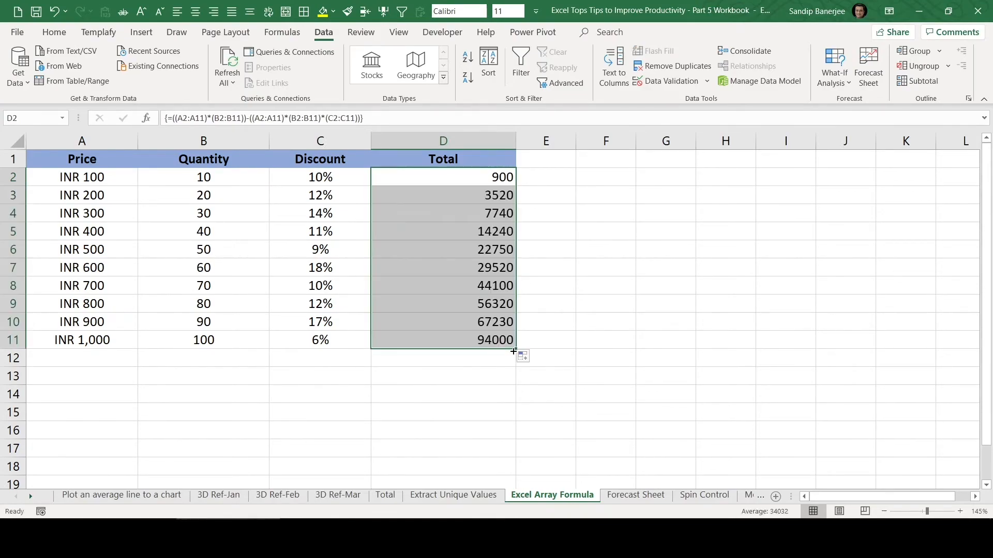
- Inspect the array formulas in the filled Total cells D10, D8, D6, D4 and D7
{"action": "left_click", "coordinate": [455, 323]}
{"action": "left_click", "coordinate": [466, 282]}
{"action": "left_click", "coordinate": [458, 248]}
{"action": "left_click", "coordinate": [454, 207]}
{"action": "left_click", "coordinate": [459, 265]}
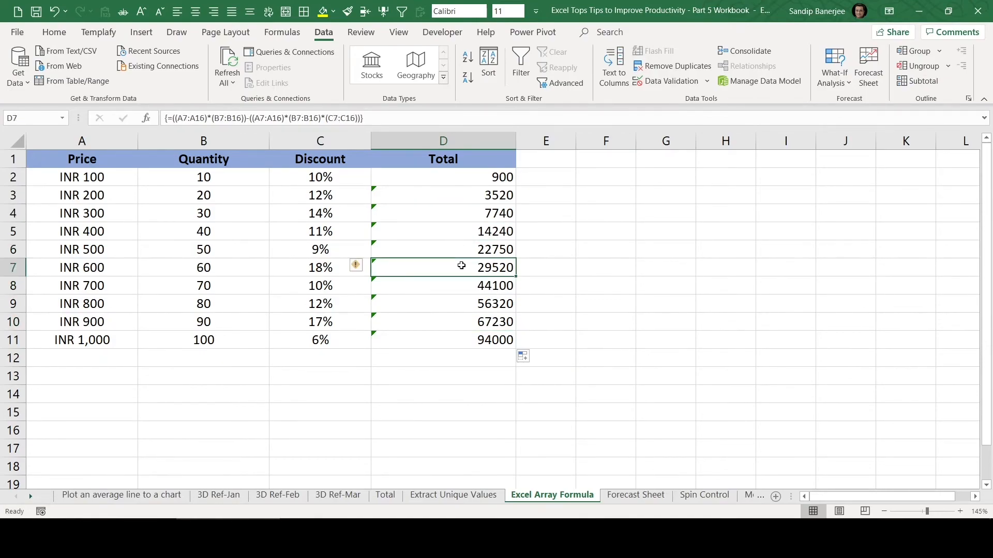